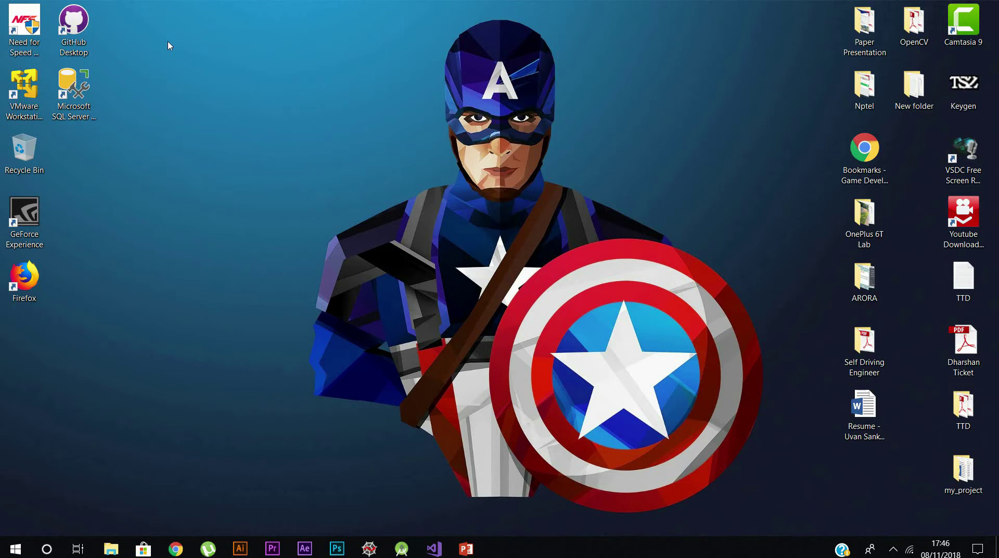
- Log in to the 000webhost account from its login window using the saved credentials
mouse_move(176, 548)
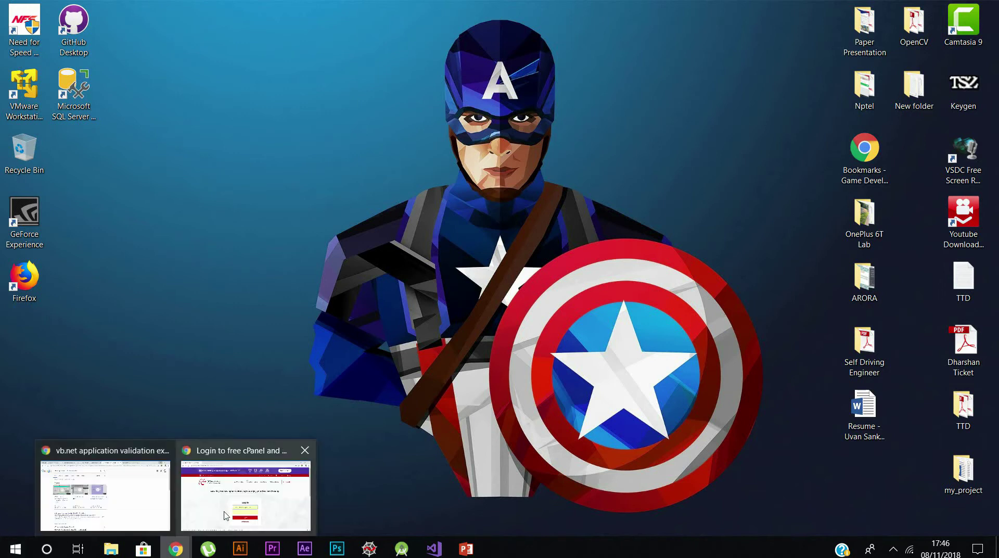
left_click(225, 515)
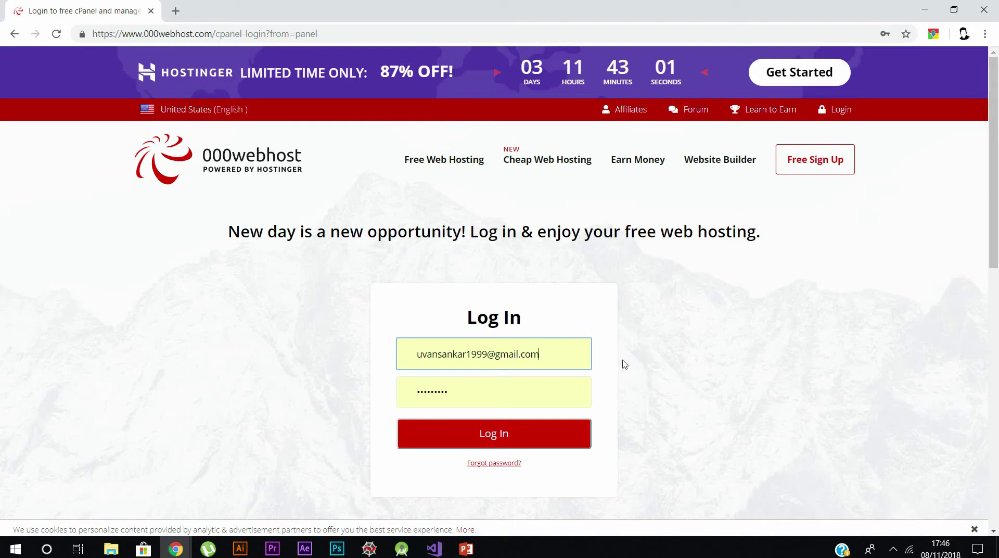
left_click(531, 447)
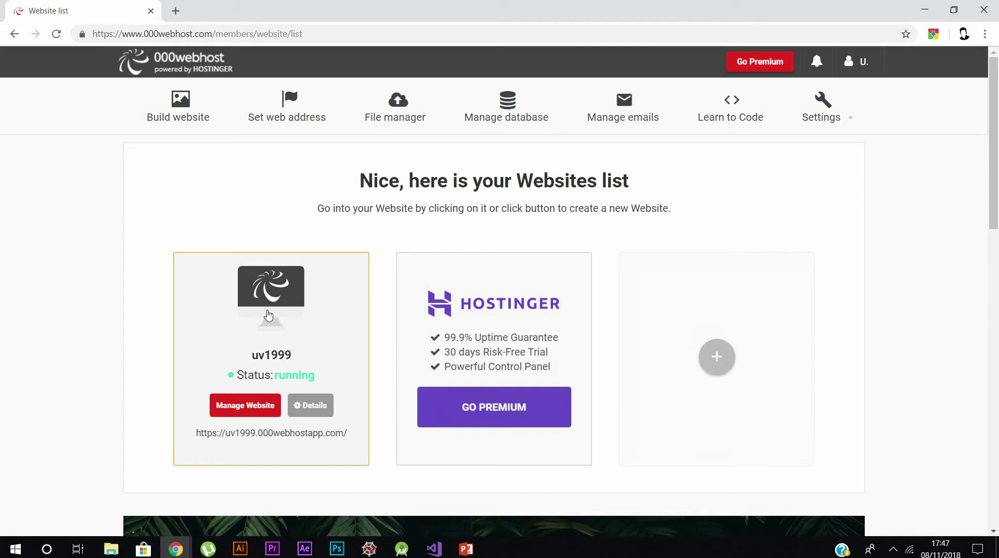
- Start a new MySQL database from Manage database and name it proj1
left_click(523, 123)
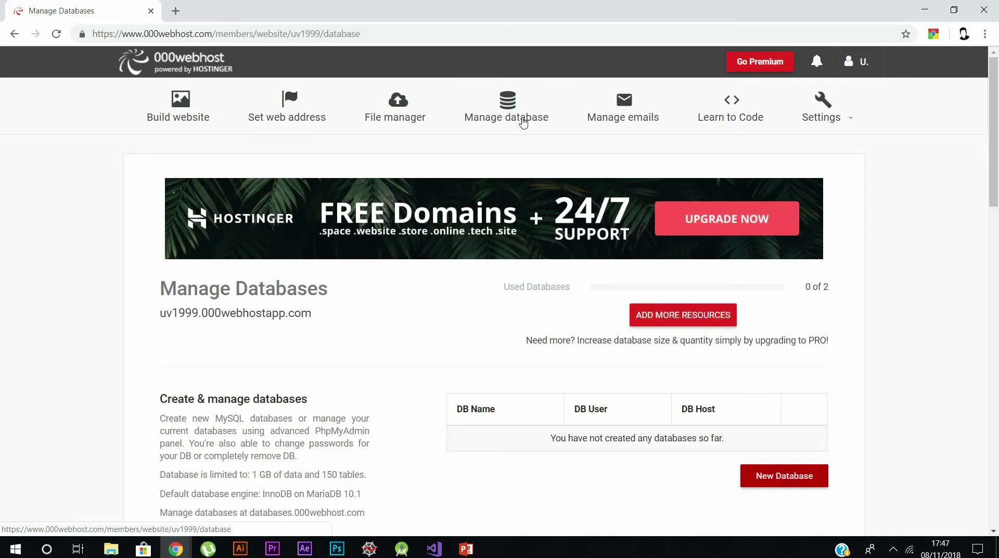
scroll(721, 313, "down", 1)
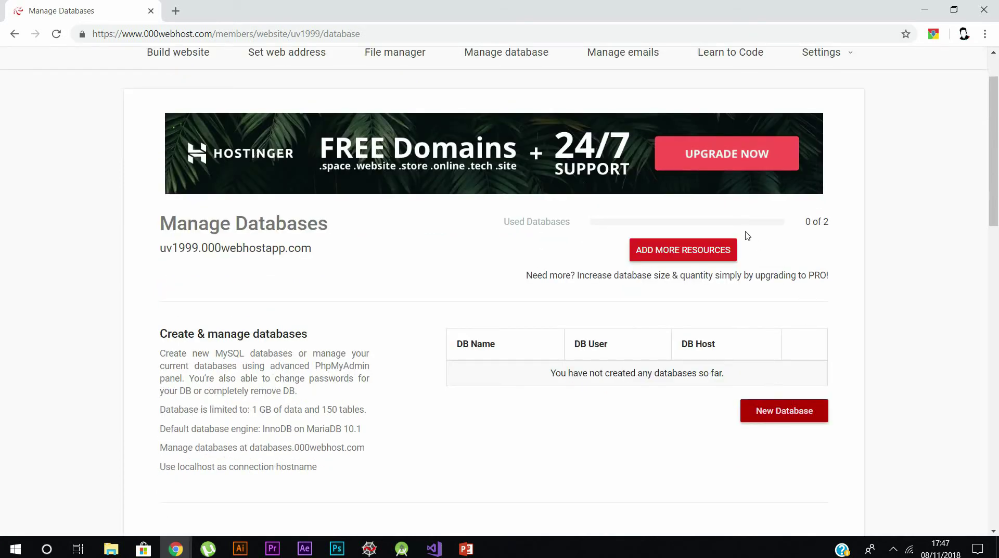
left_click(793, 407)
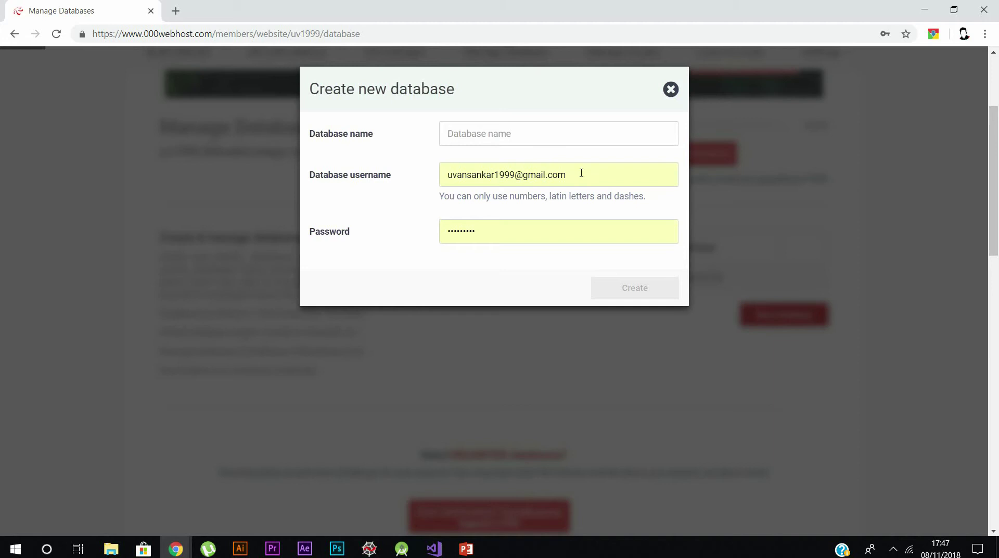
left_click(548, 131)
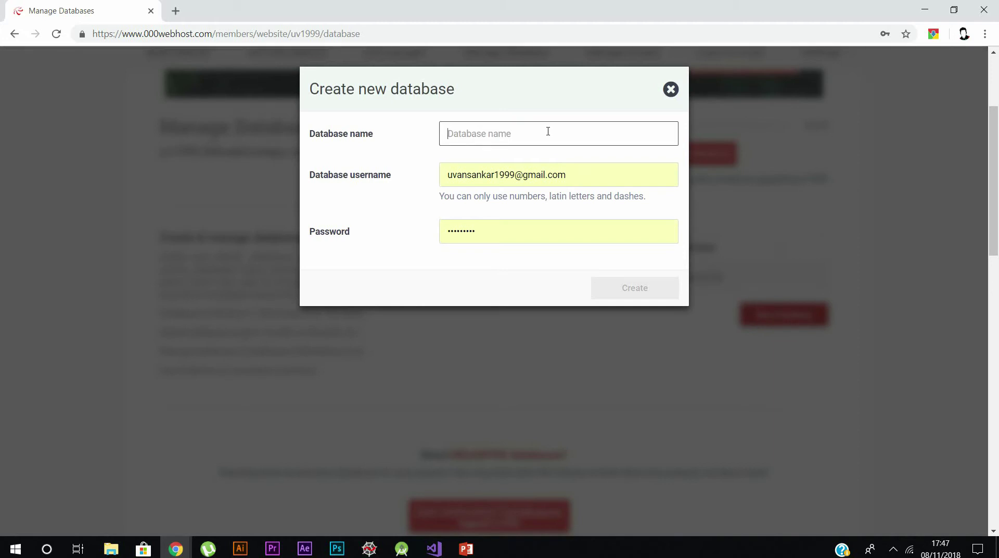
type("proj1")
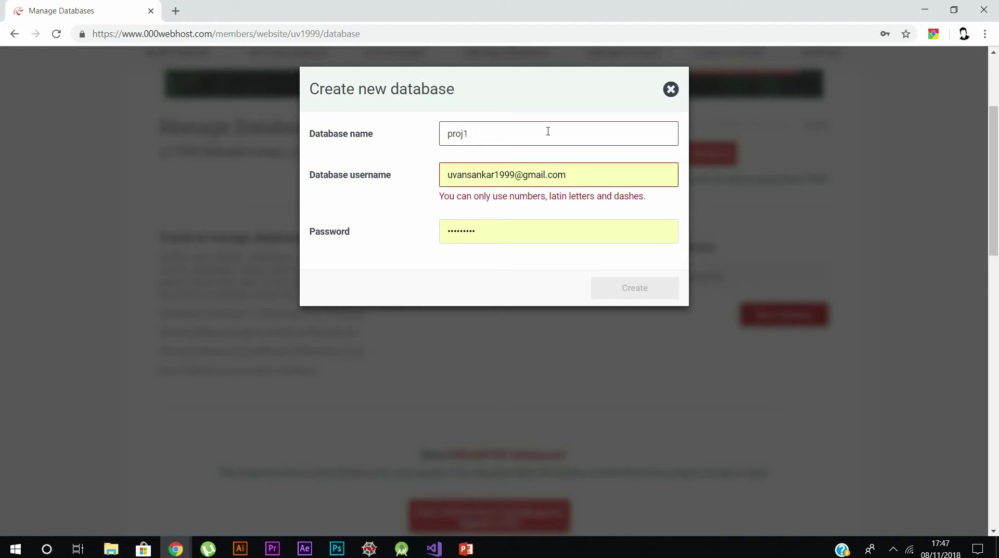
- Replace the prefilled database username with uv1999
left_click(587, 180)
left_click_drag(587, 180, 428, 180)
type("uv1")
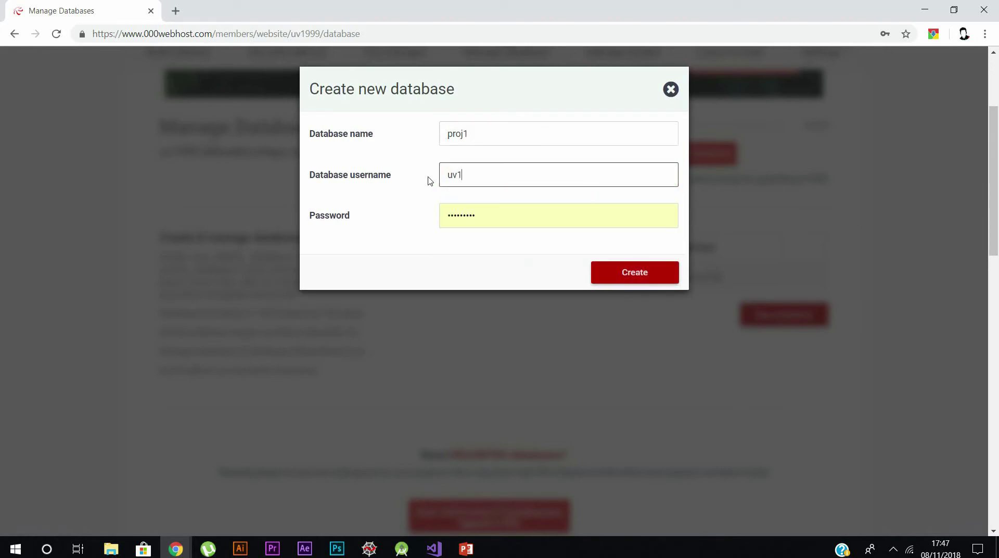
type("999")
key("Tab")
- Enter the database password, create the database, and dismiss the browser and promo popups
type("a")
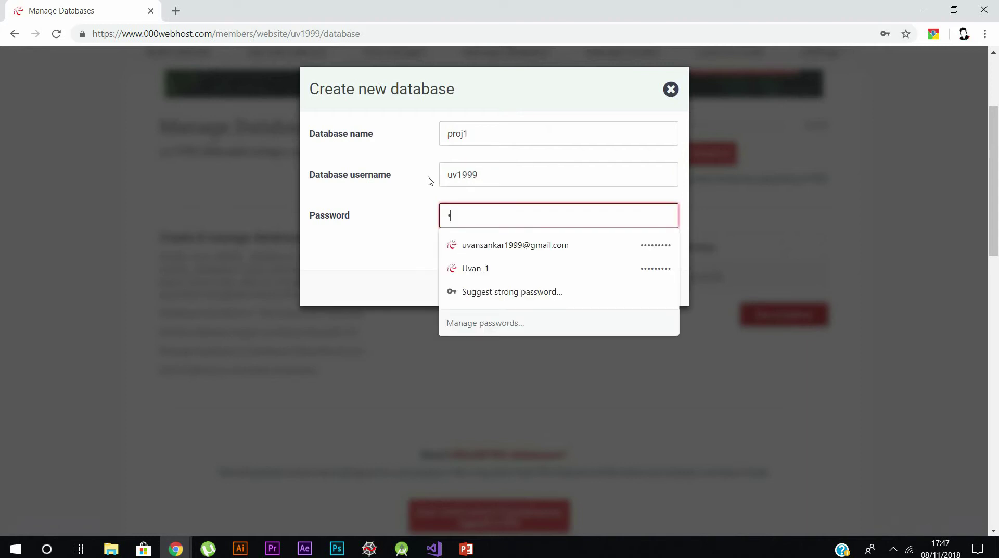
key("BackSpace")
type("ad")
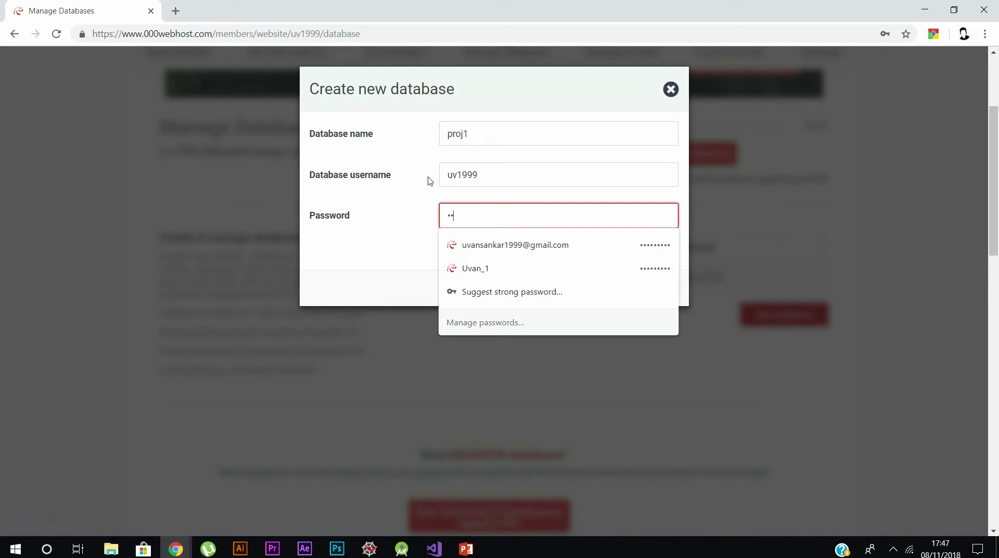
type("min")
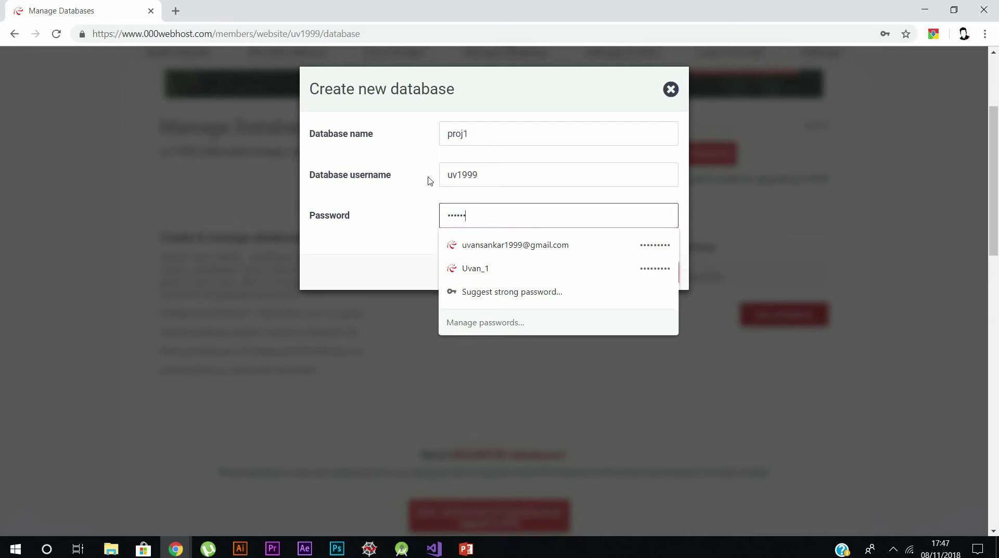
left_click(411, 241)
left_click(653, 278)
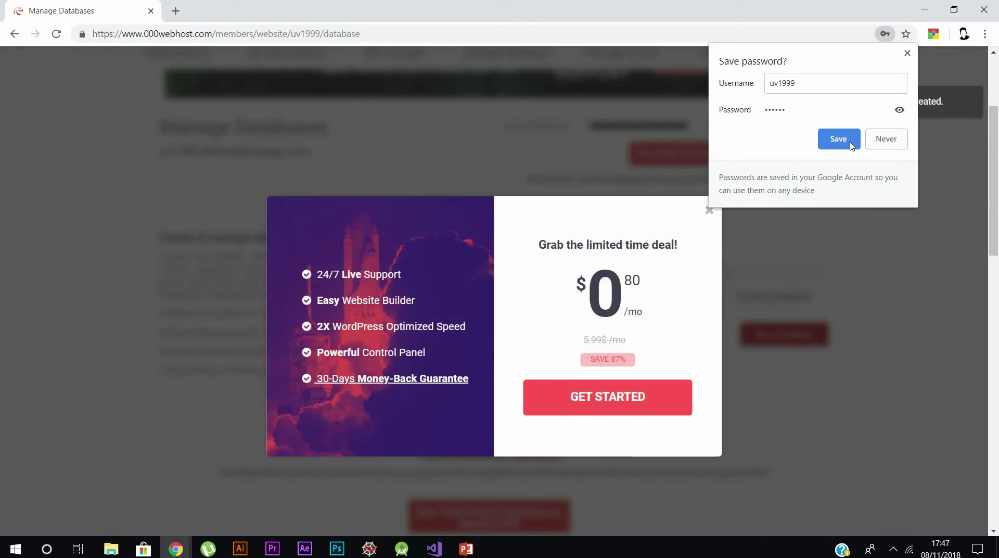
left_click(846, 139)
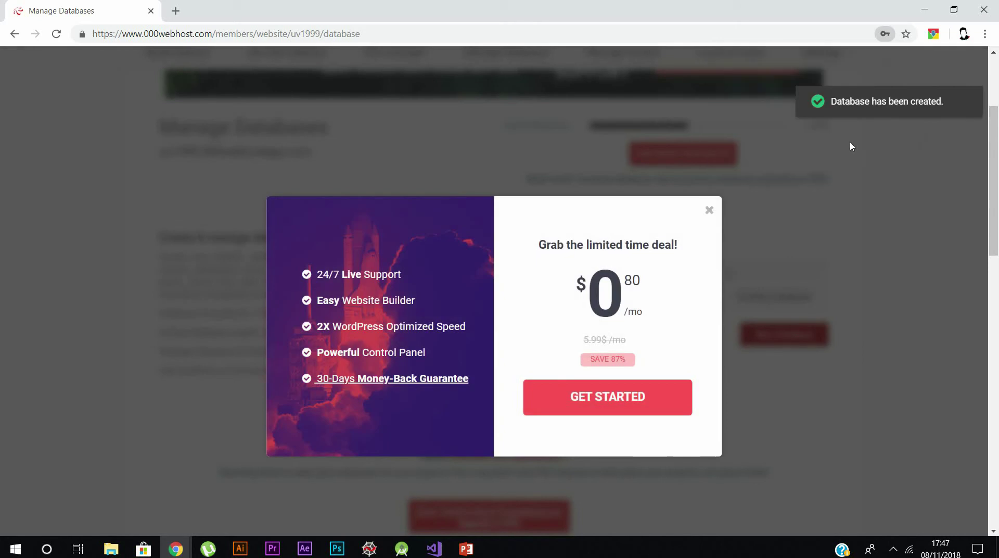
left_click(709, 211)
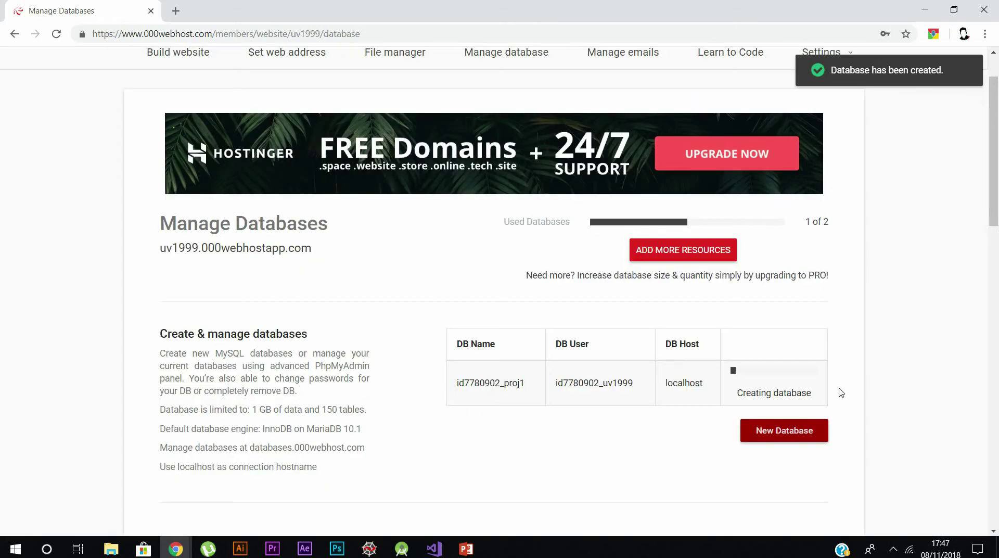
scroll(715, 283, "down", 1)
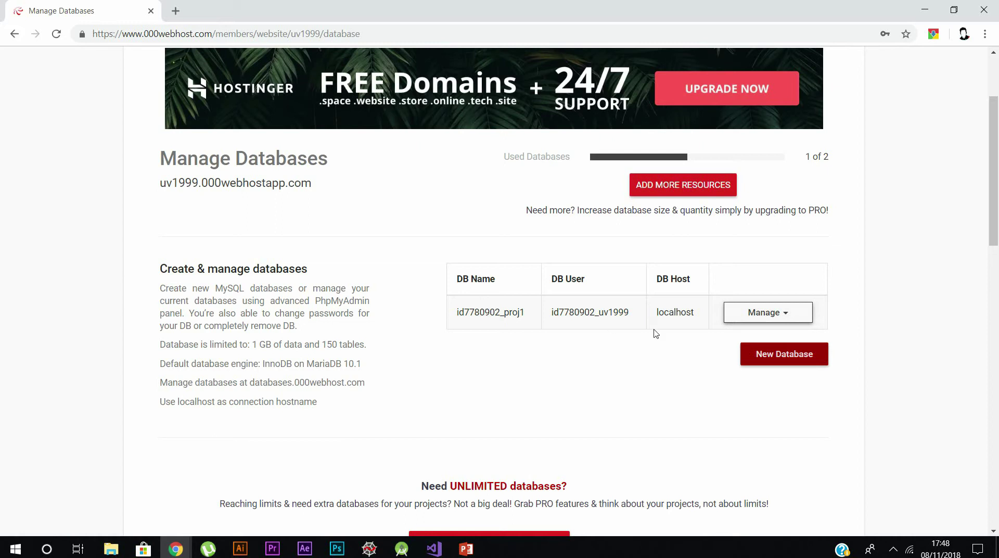
- Launch PhpMyAdmin for the proj1 database from its Manage dropdown
left_click(770, 321)
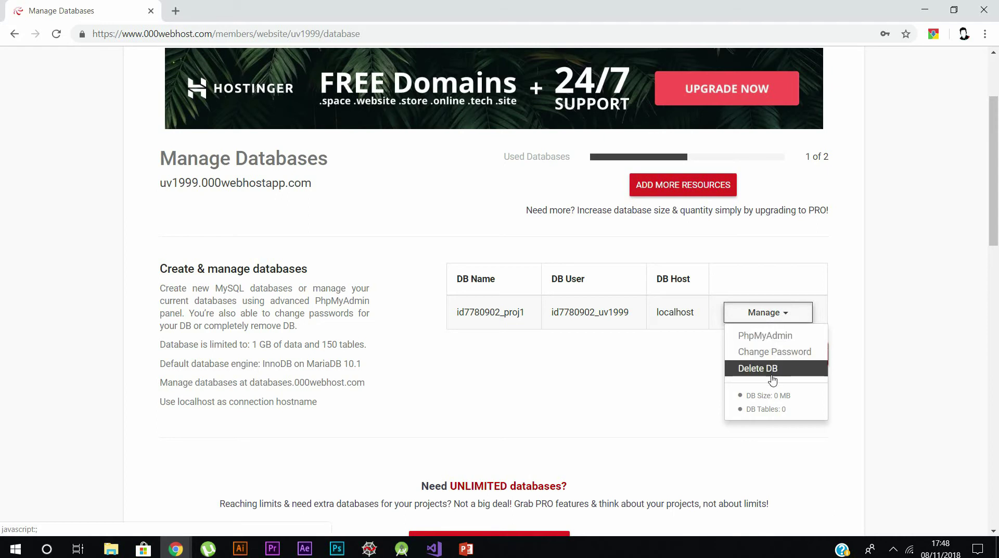
left_click(774, 337)
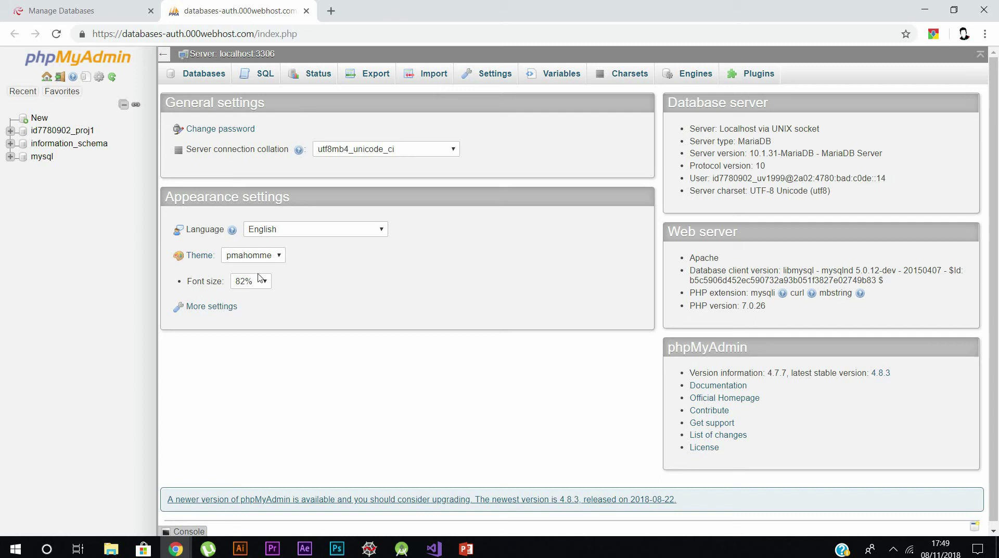
- Open id7780902_proj1 from the navigation tree and note its no-tables notice
left_click(250, 256)
left_click(342, 271)
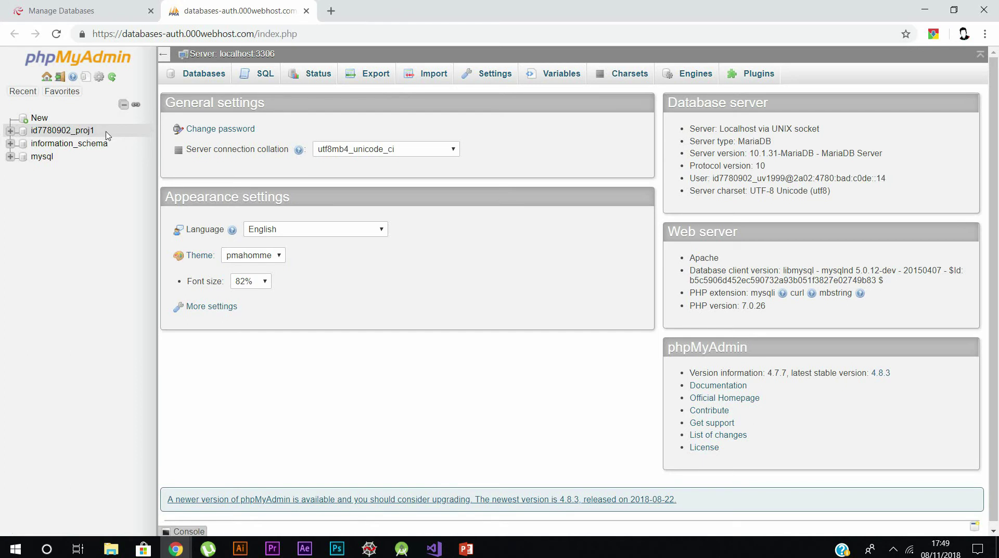
left_click(86, 134)
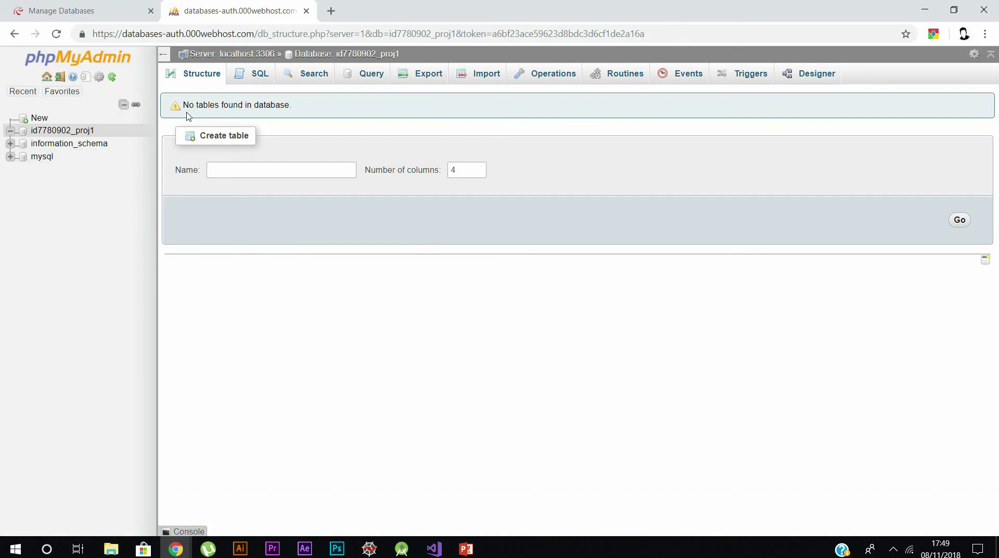
left_click_drag(183, 107, 295, 106)
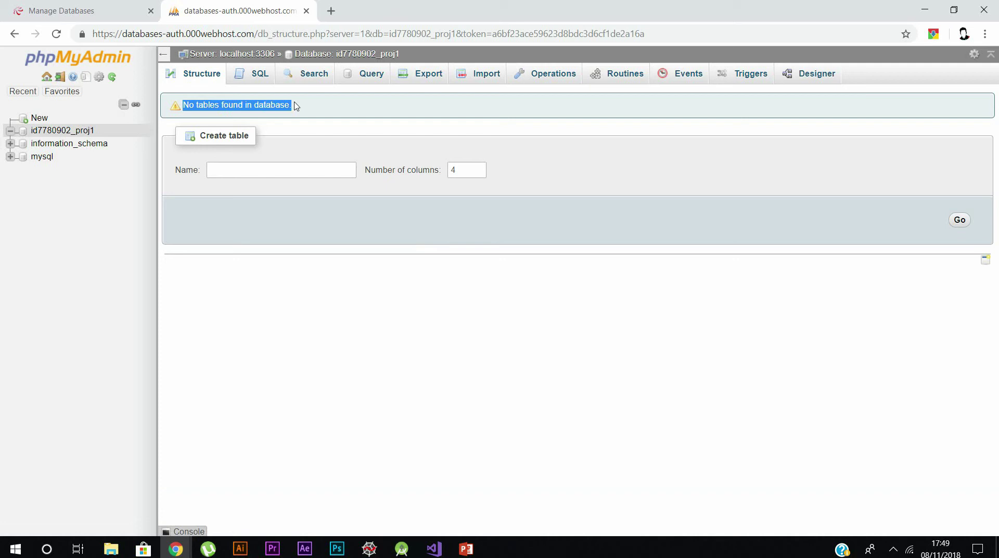
- Create a table named userdet with 2 columns and continue to its column form
left_click(297, 171)
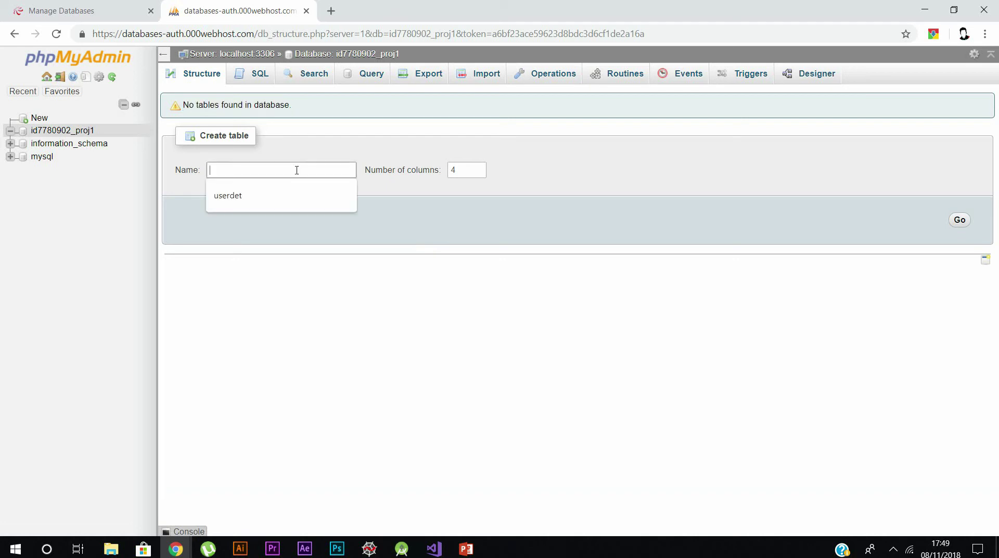
type("userdet")
left_click(475, 175)
left_click(479, 172)
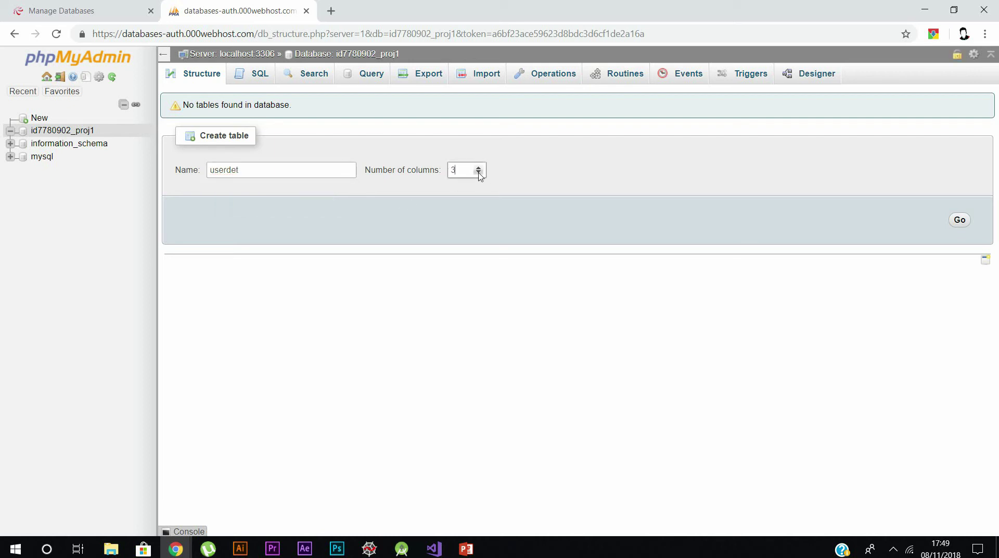
left_click(960, 221)
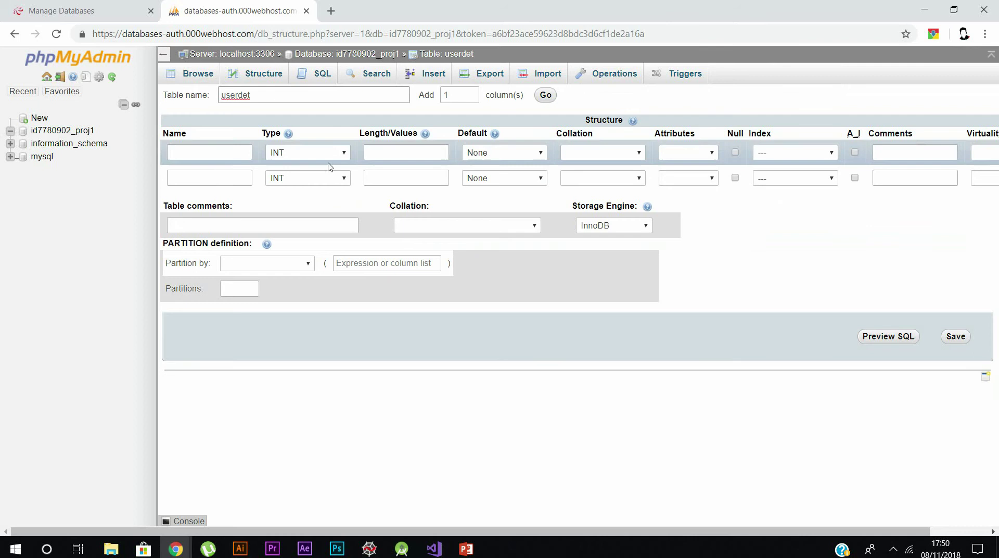
- Define the first column, User ID, as VARCHAR with length 50
left_click(230, 153)
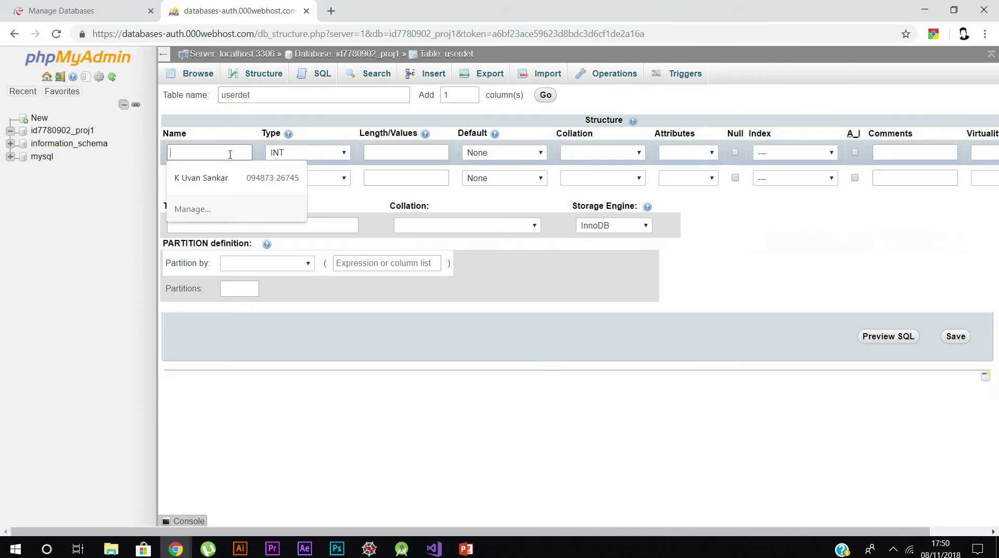
type("I")
type("User I")
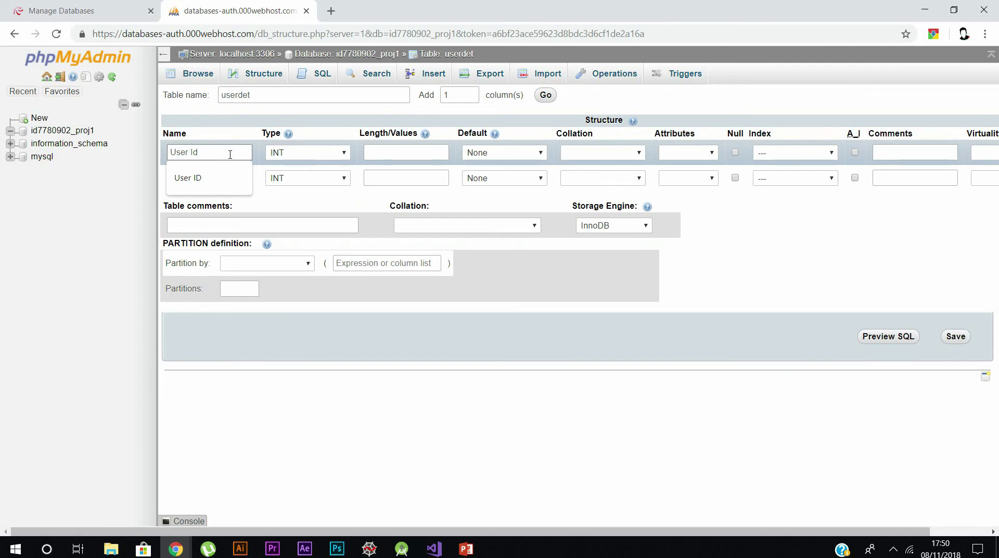
left_click(288, 152)
left_click(310, 174)
left_click(397, 155)
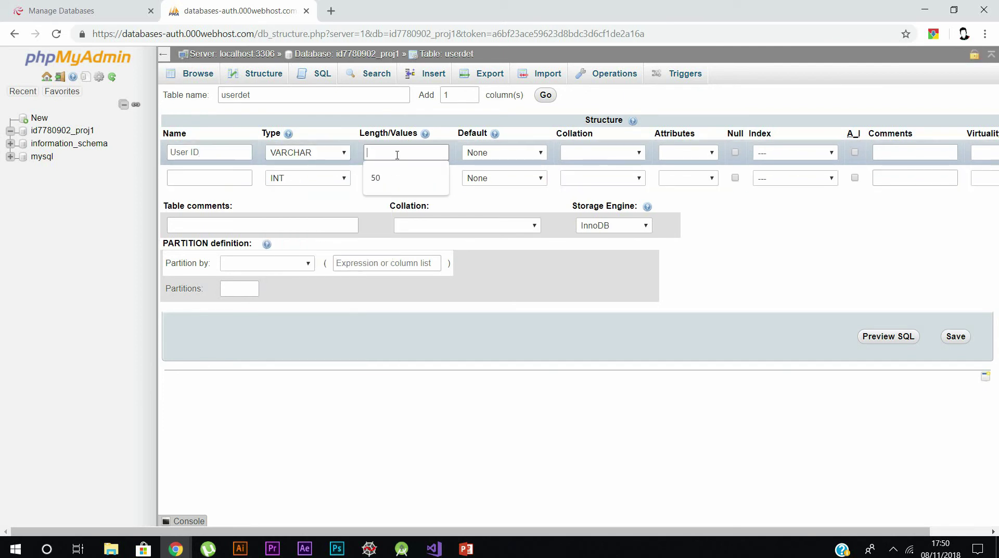
type("50")
left_click(388, 177)
- Define the second column, User Name, as VARCHAR with length 50
left_click(212, 178)
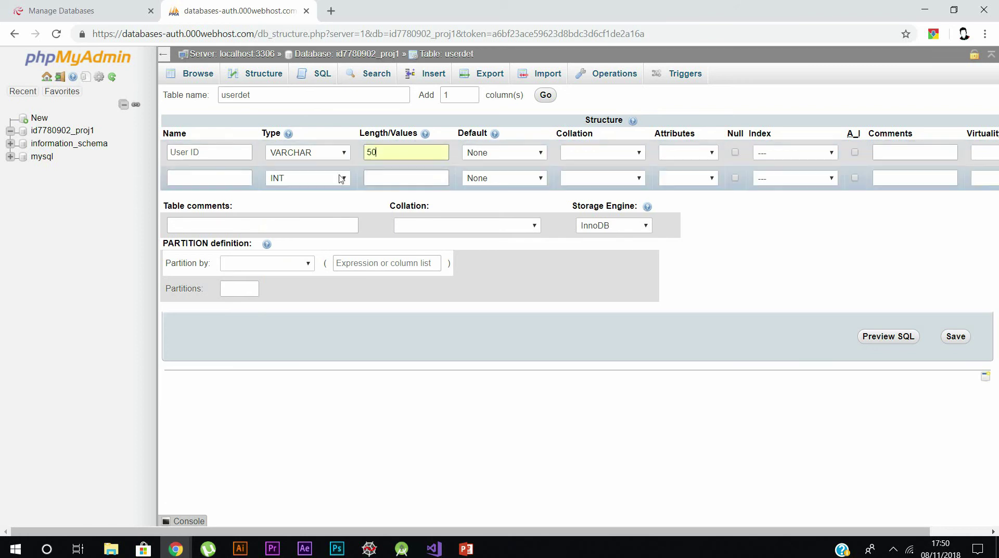
type("Usr")
key("BackSpace")
type("er Name")
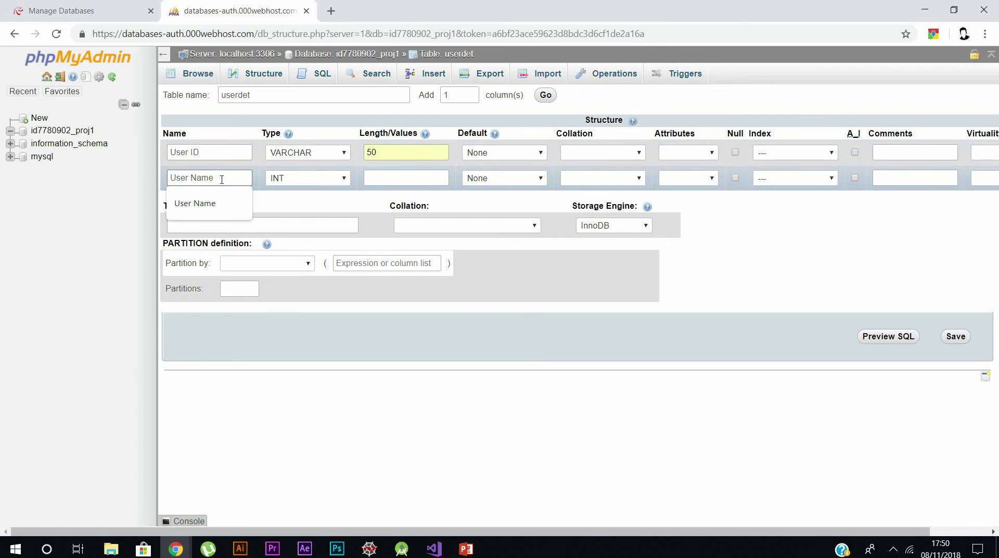
left_click(305, 178)
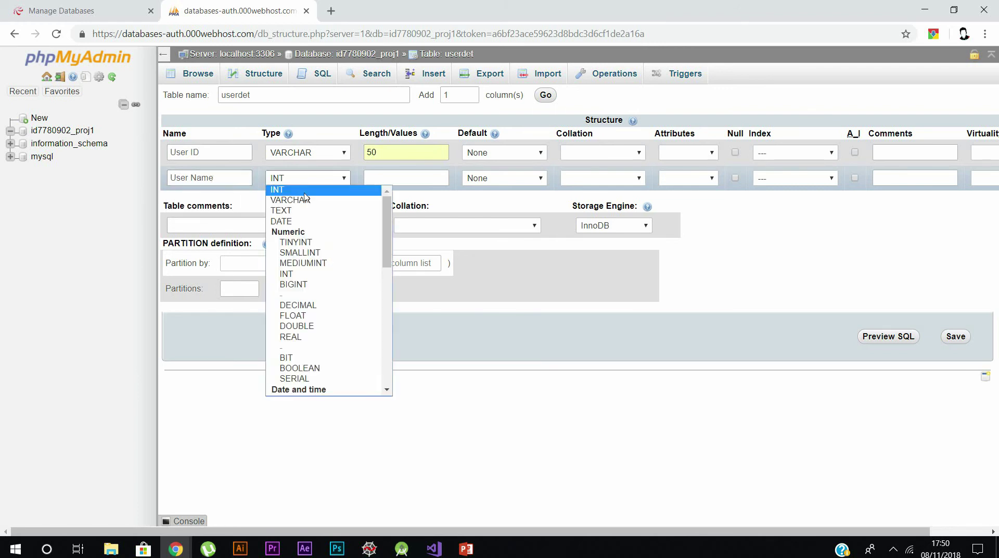
left_click(292, 199)
left_click(412, 179)
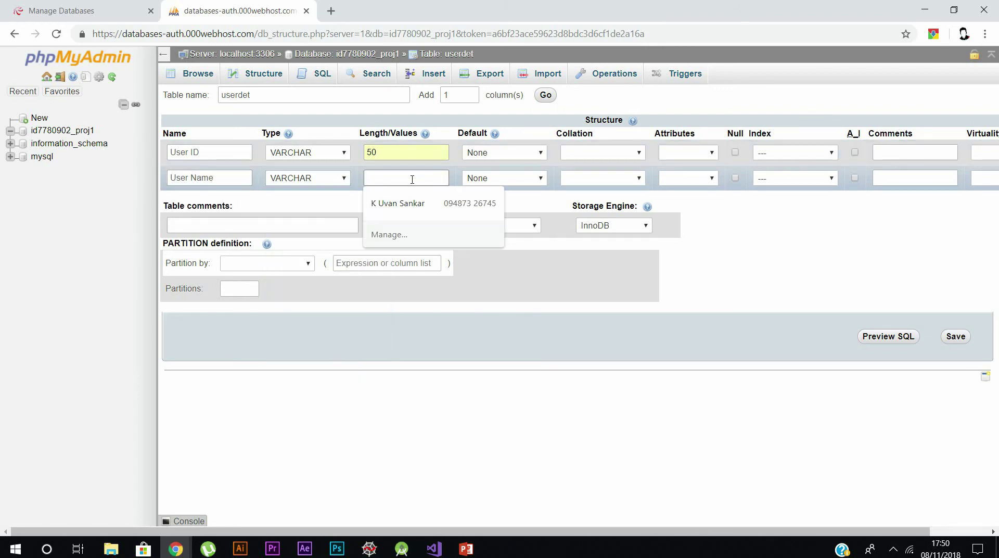
type("50")
left_click(413, 194)
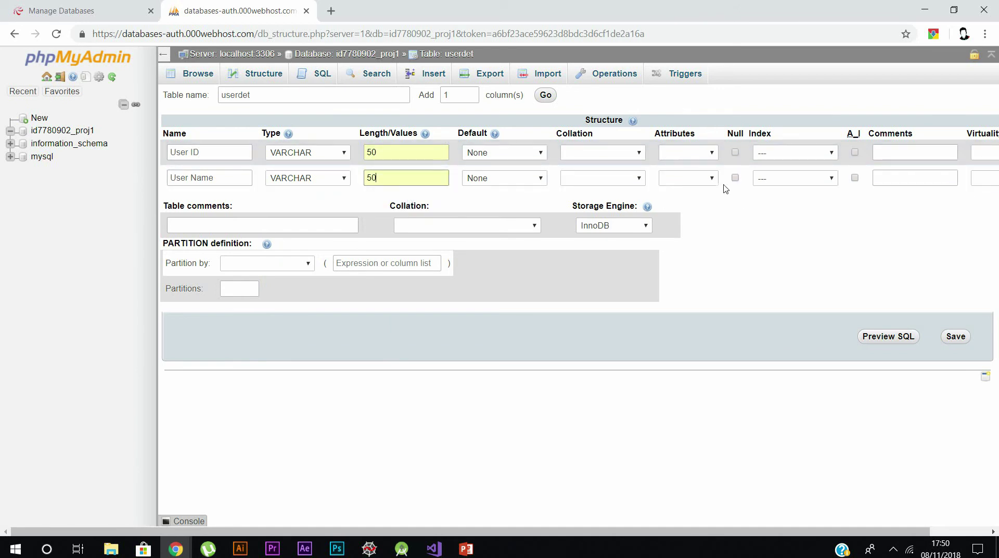
- Review User ID's attribute, default and collation options, leaving default None and the rest blank
left_click(686, 153)
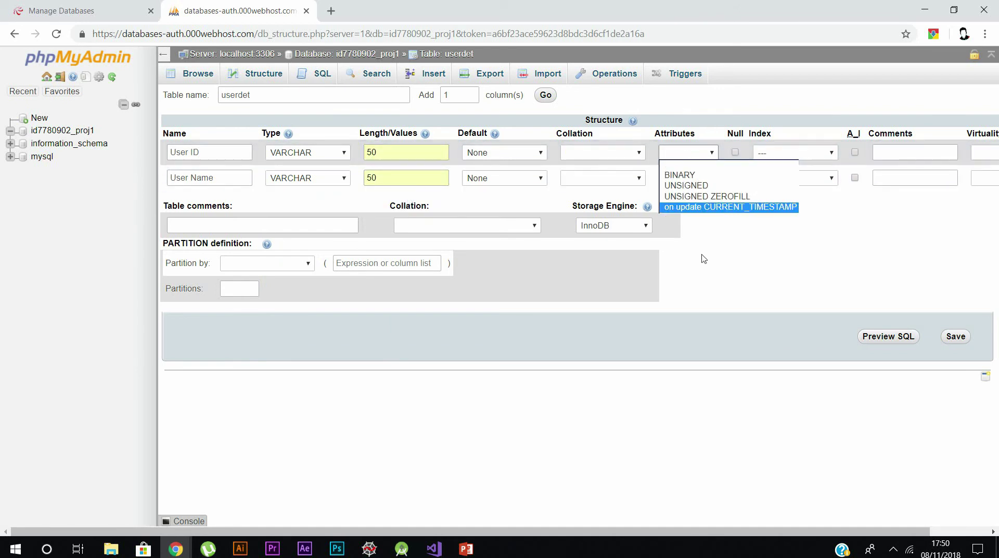
left_click(752, 157)
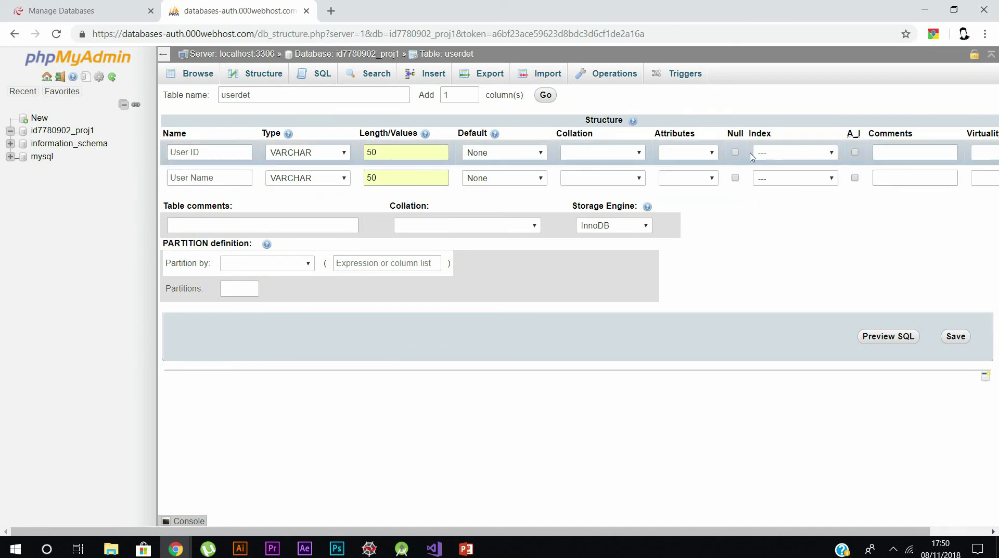
left_click(490, 155)
left_click(838, 267)
left_click(689, 155)
left_click(749, 247)
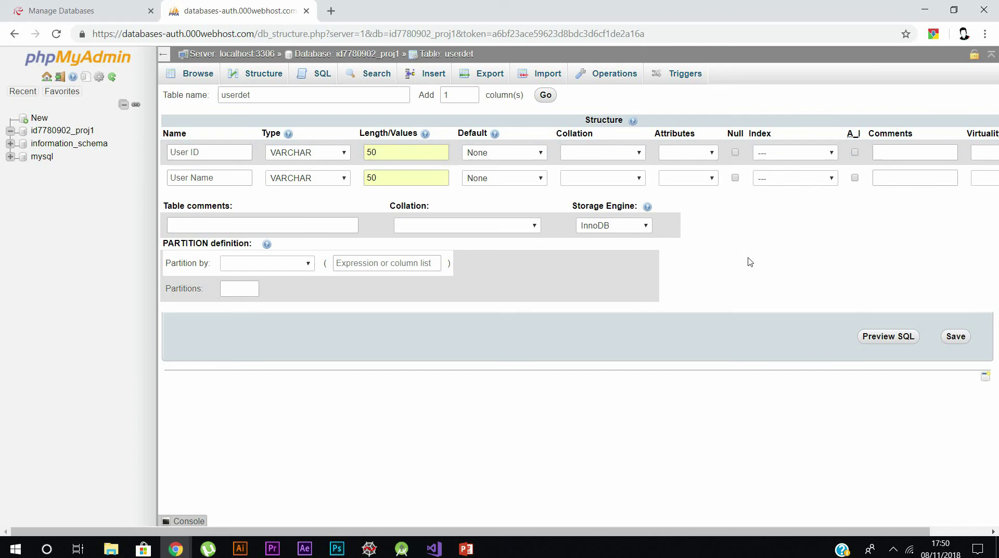
left_click(631, 160)
left_click_drag(814, 223, 388, 125)
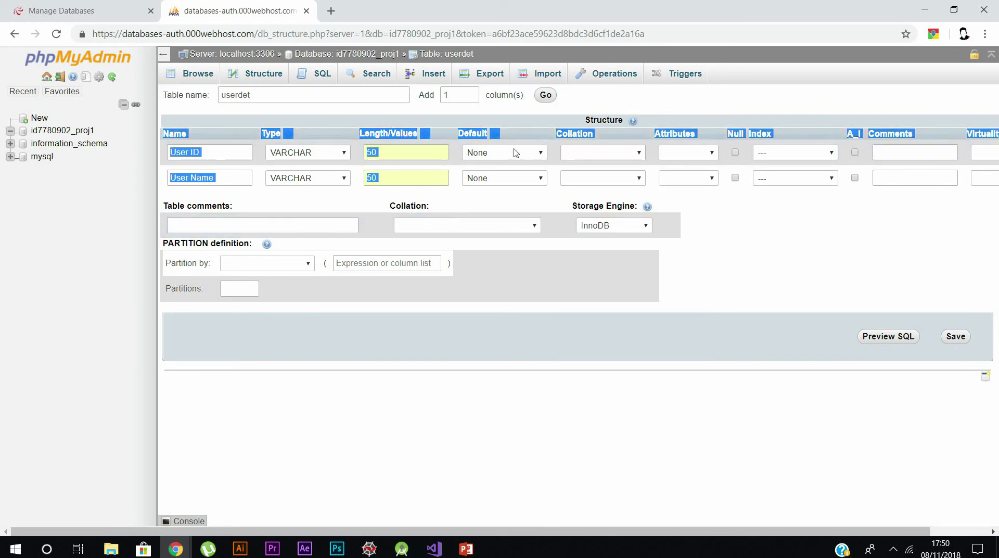
left_click(747, 161)
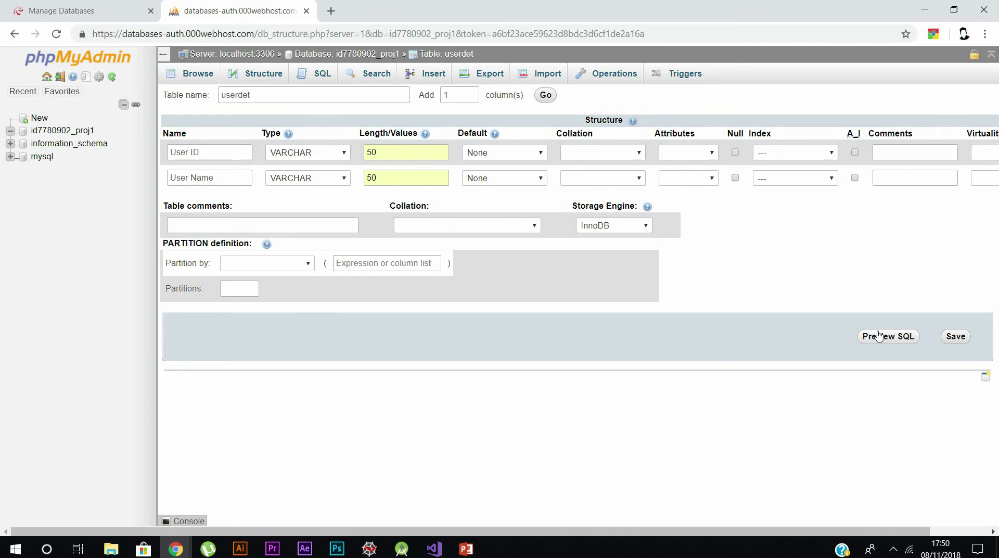
- Review the CREATE TABLE SQL preview for userdet, then save the table
left_click(879, 336)
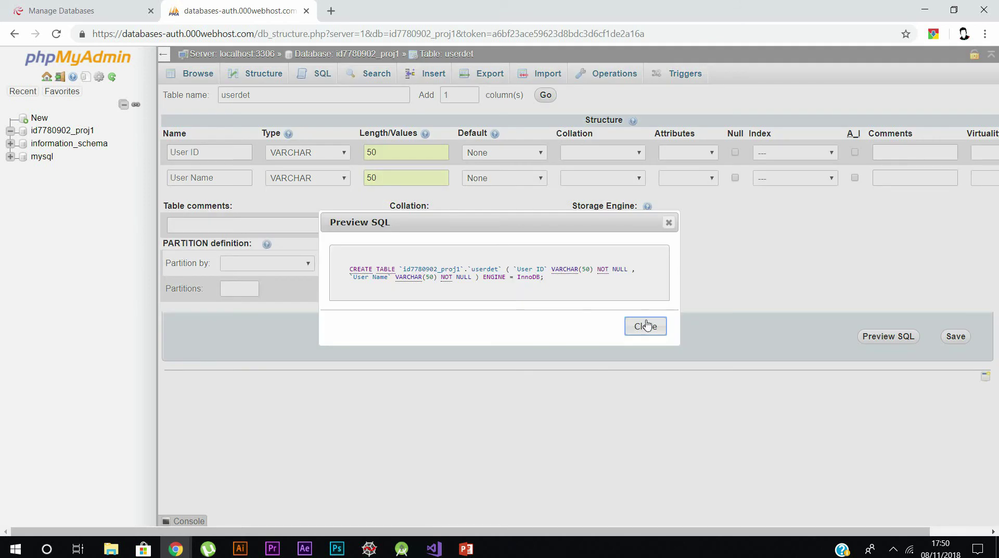
left_click(647, 325)
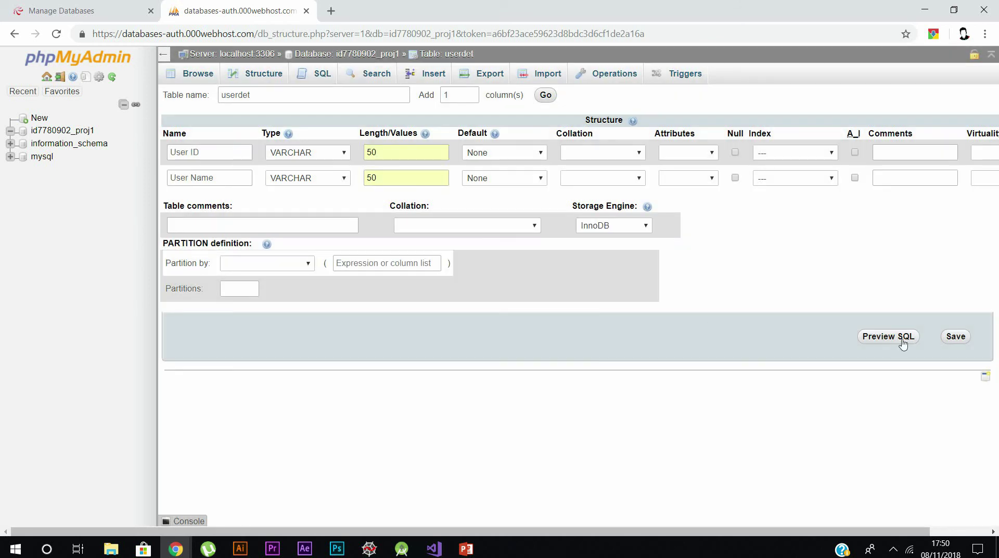
left_click(951, 338)
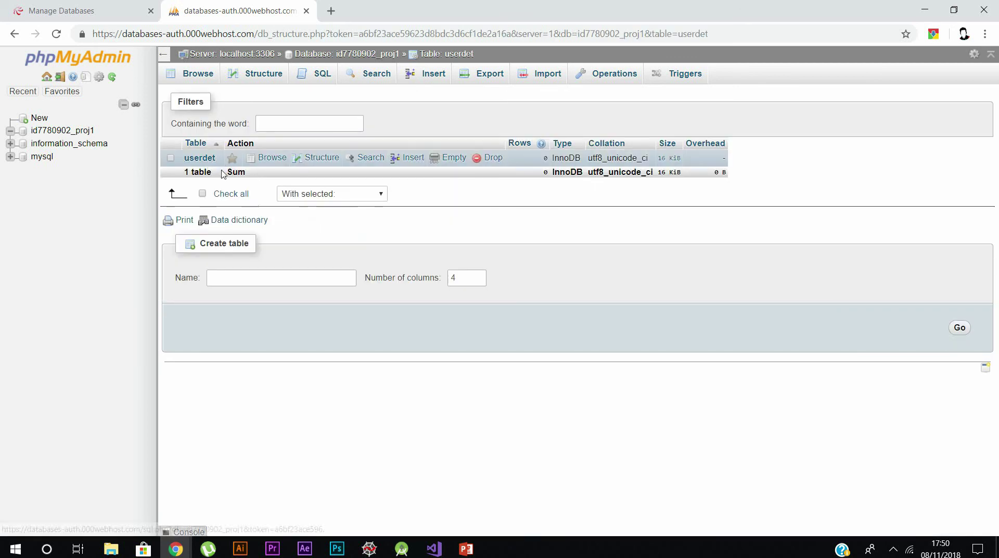
- Verify User ID is varchar(50) in userdet's structure, then open userdet from the table list
left_click(315, 158)
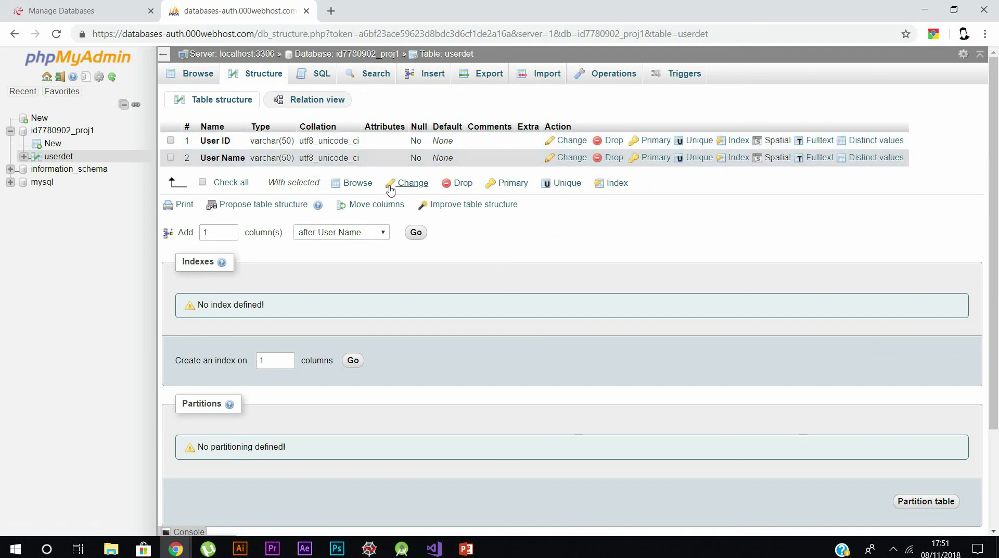
left_click(411, 183)
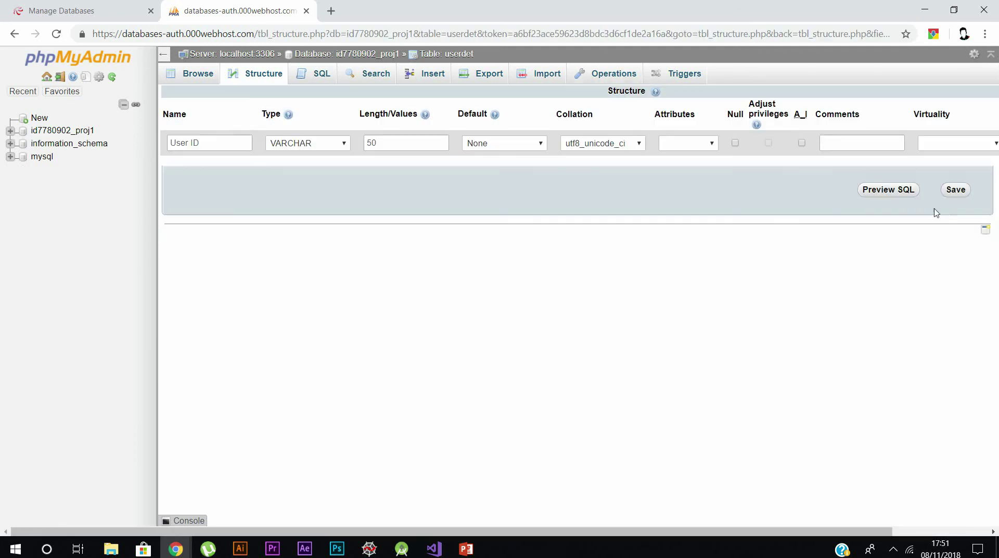
left_click(15, 33)
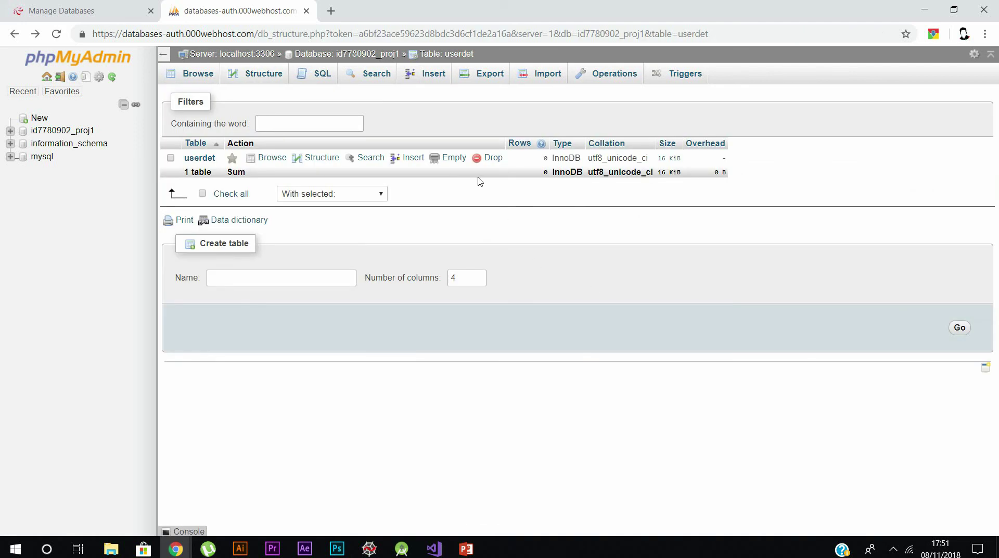
left_click(199, 164)
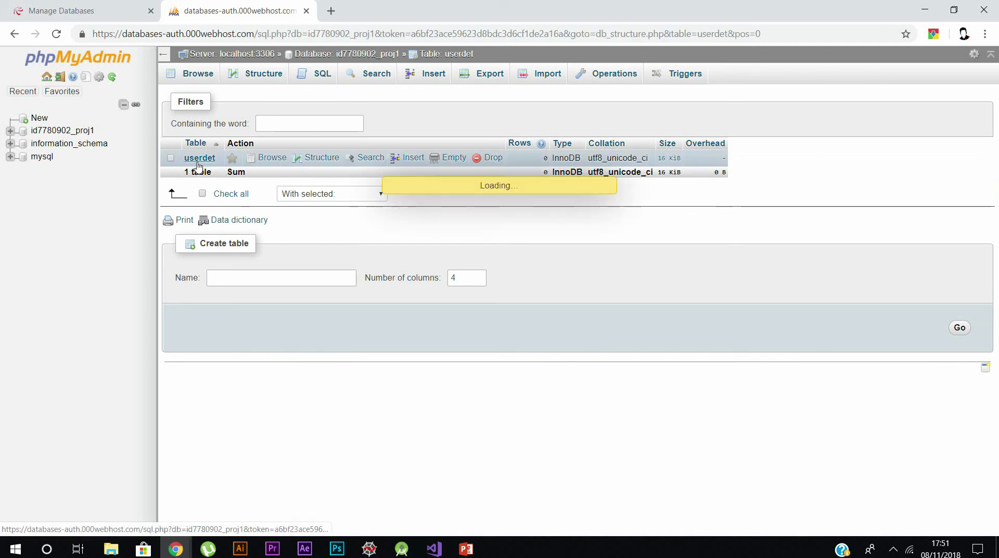